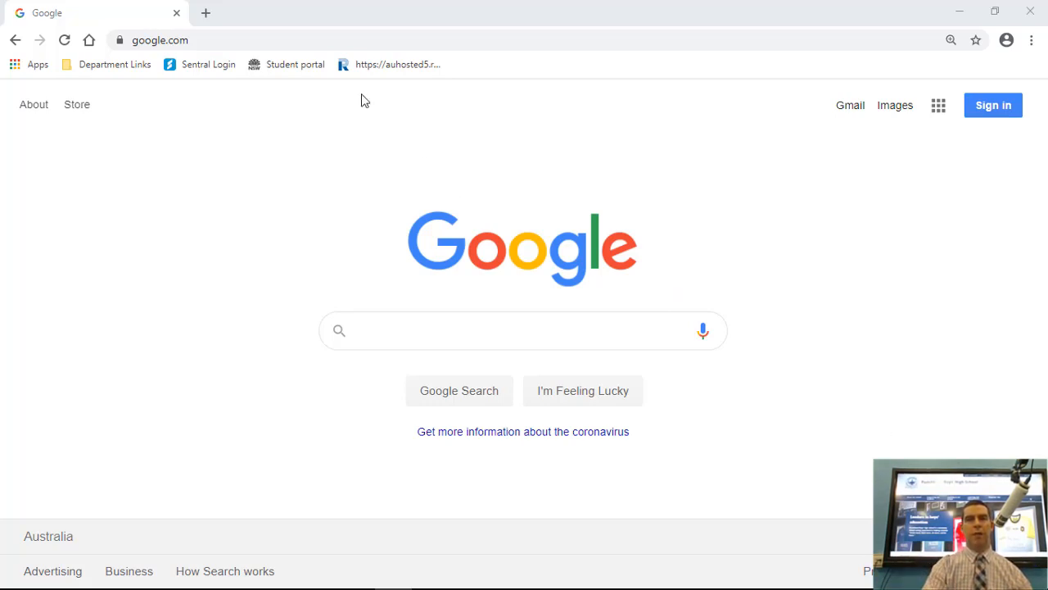
Select the google.com address in Chrome's address bar.
click(263, 40)
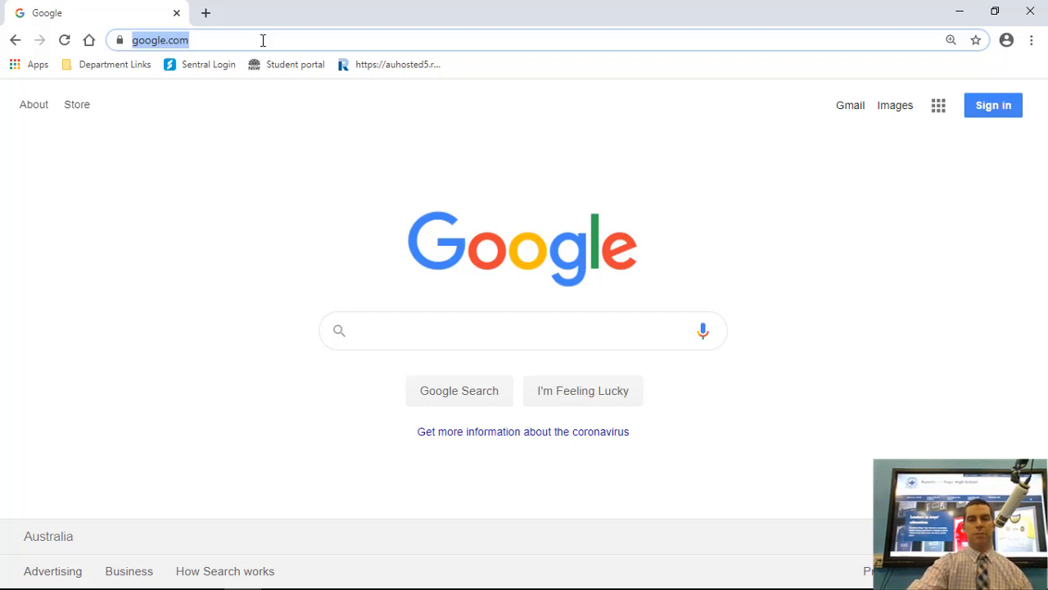
Go to zoom.us through the autocomplete suggestion and open the 'Sign Up, It's Free' page.
text(z)
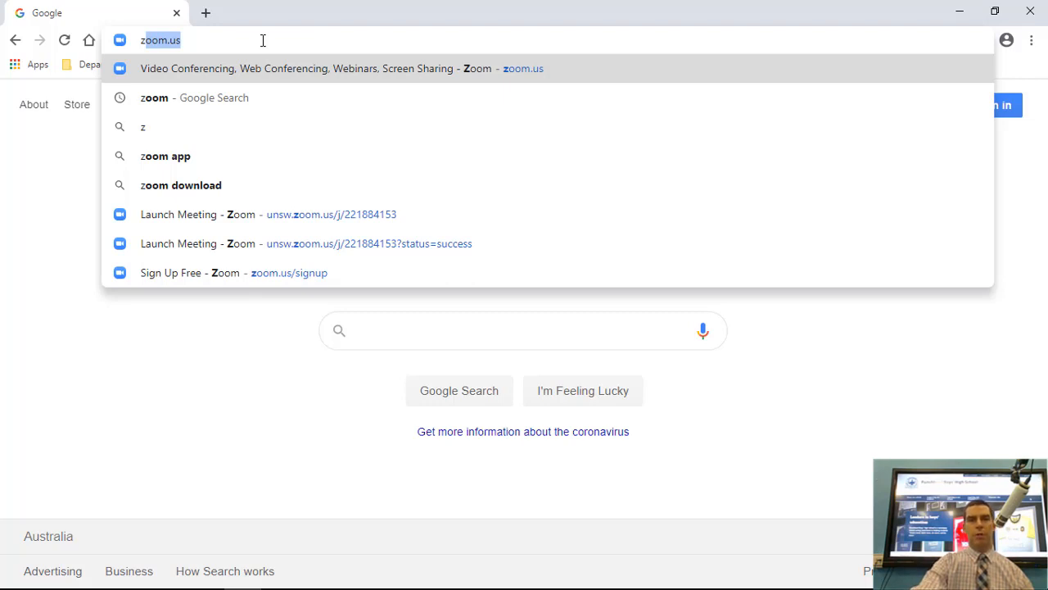
key(Return)
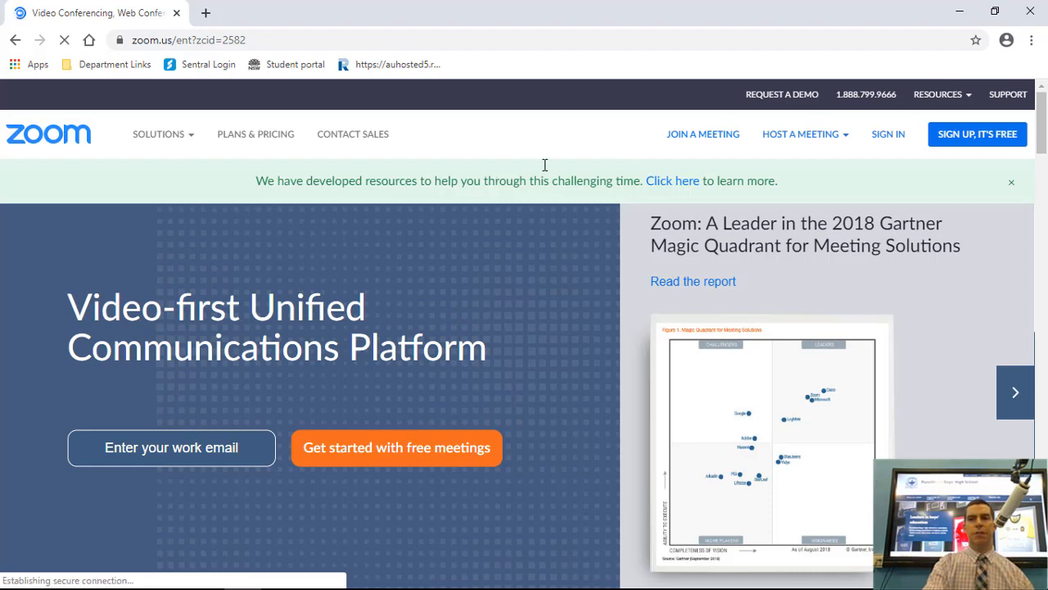
click(995, 143)
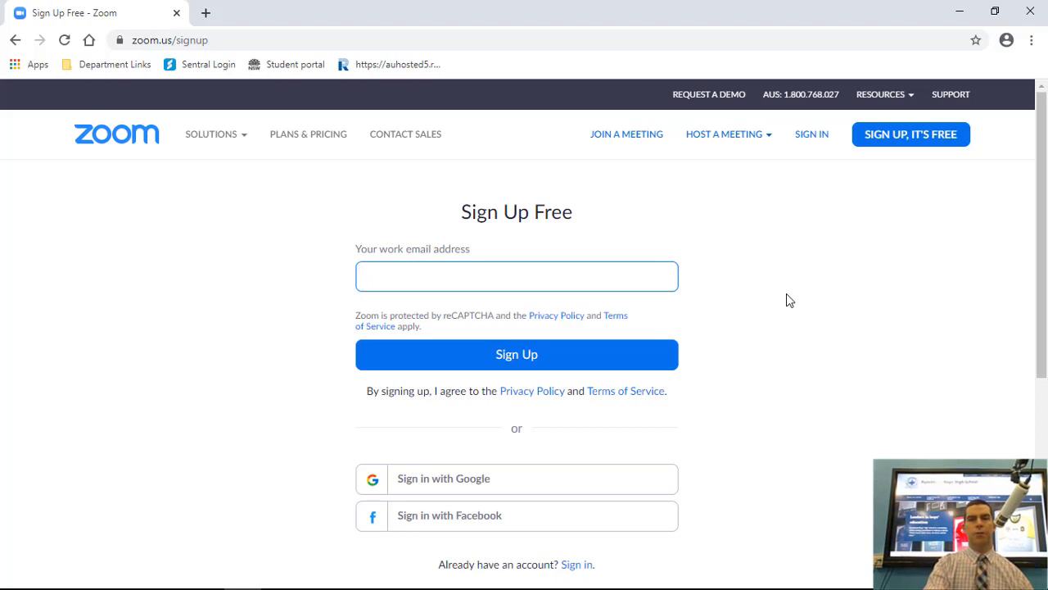
Sign in to Zoom with the school email address and the account password.
click(812, 136)
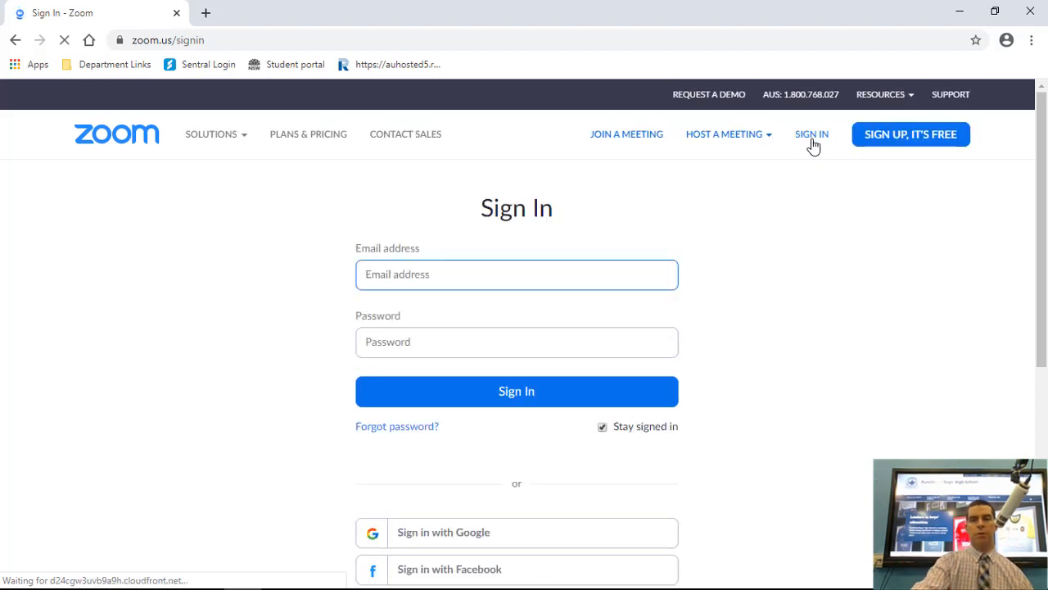
text(james)
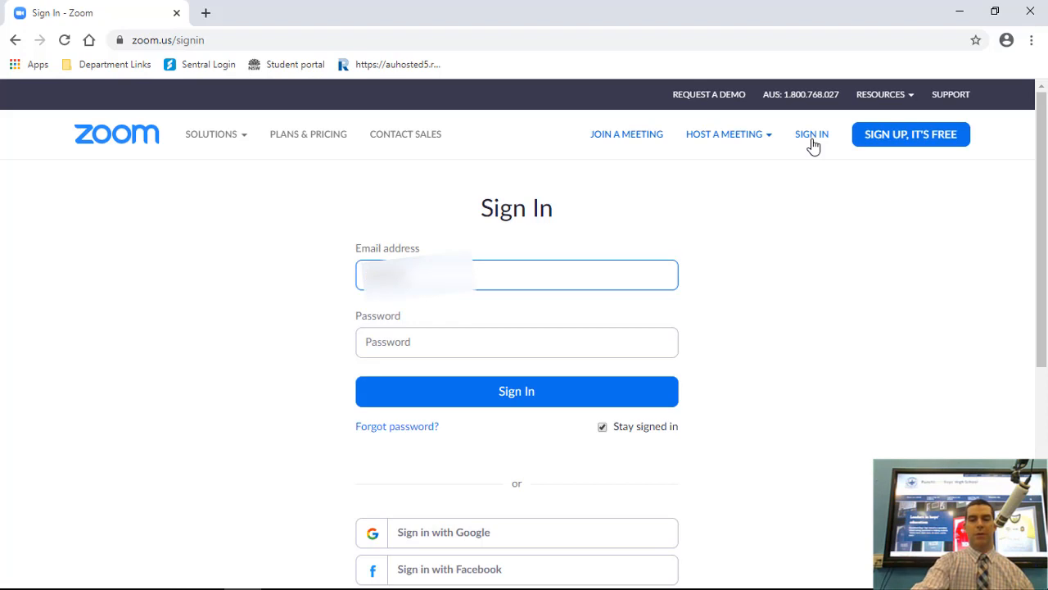
text(••)
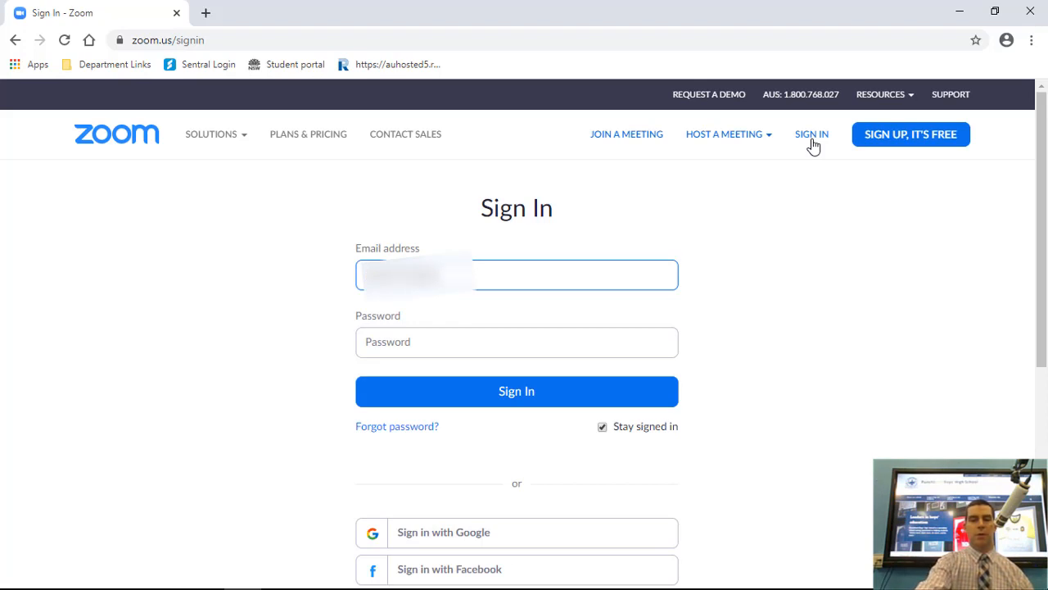
text(••)
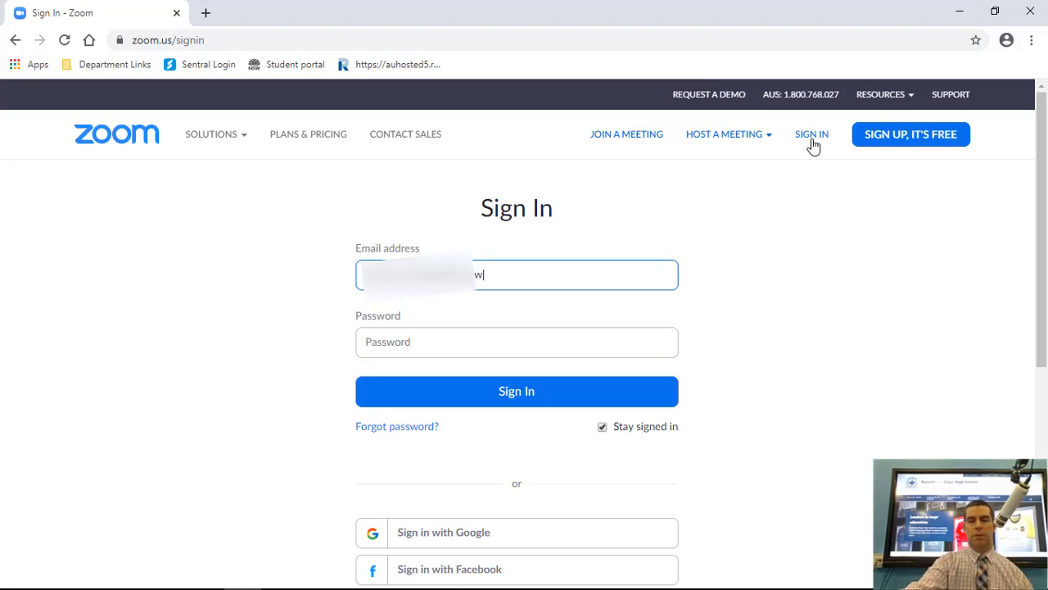
text(edu.au)
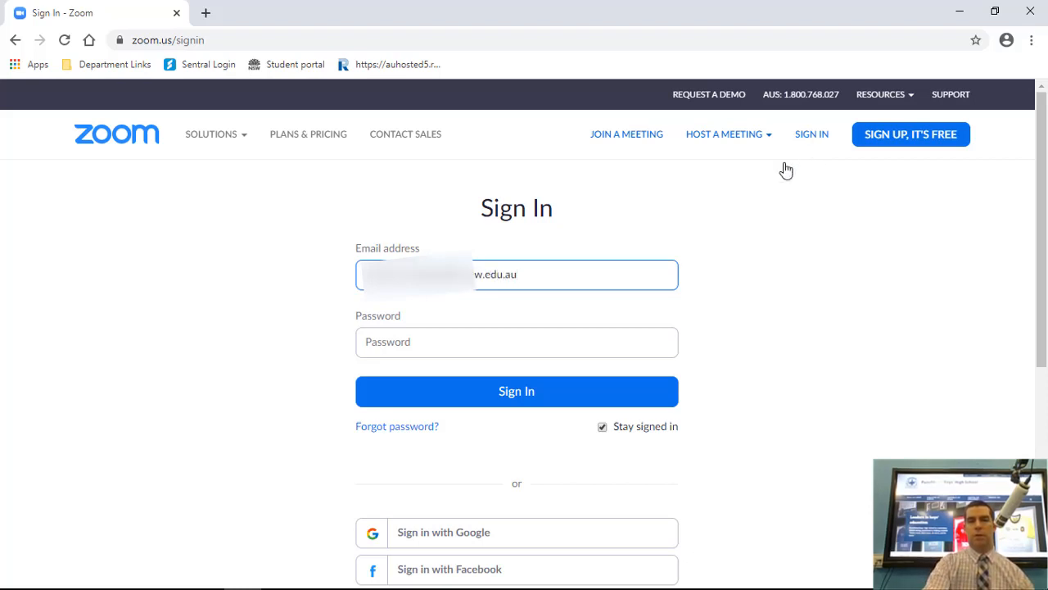
click(494, 343)
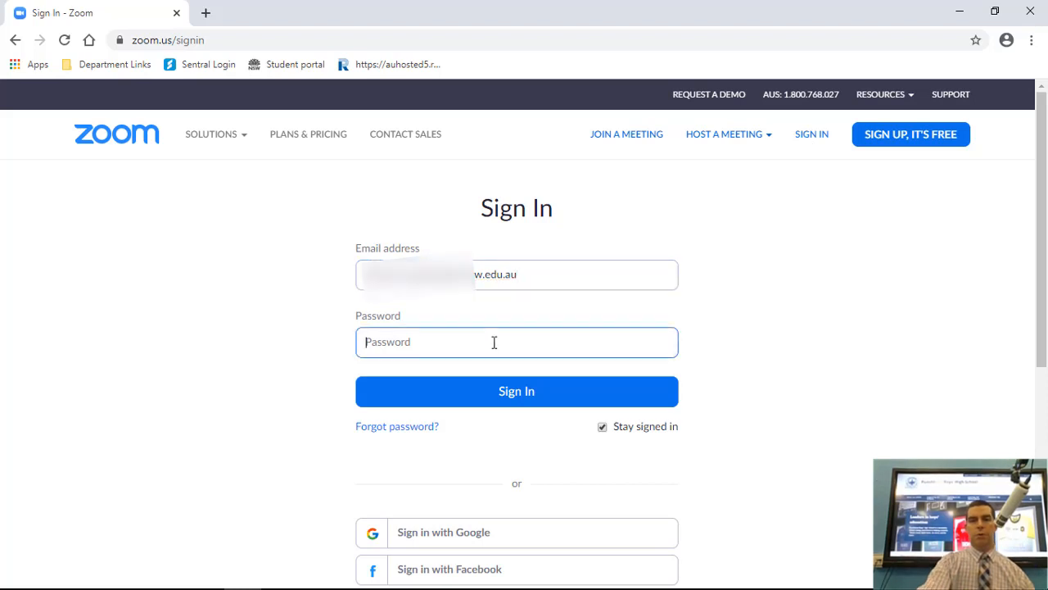
text(•)
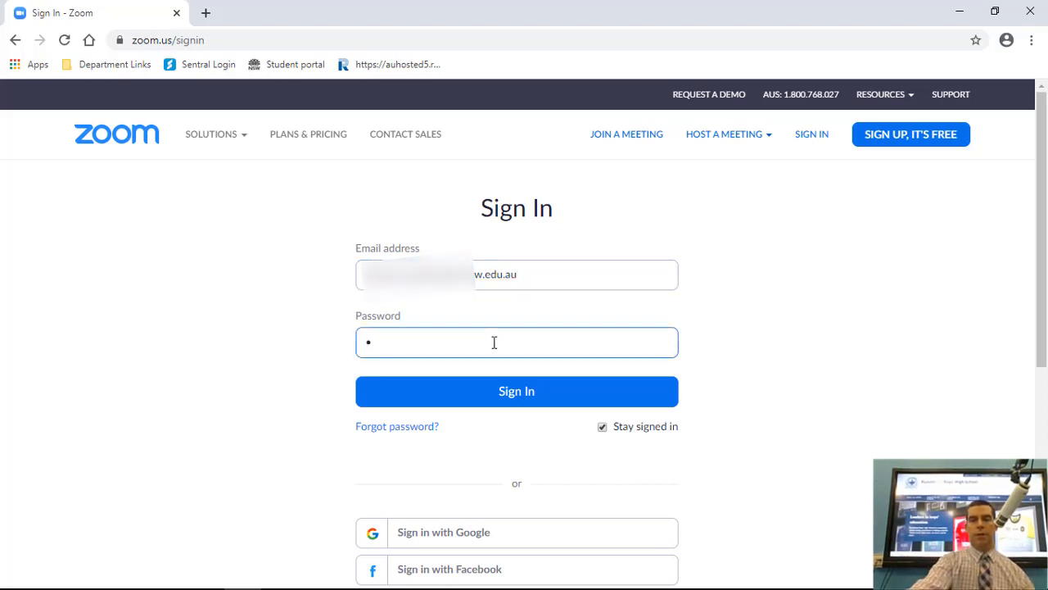
text(•••)
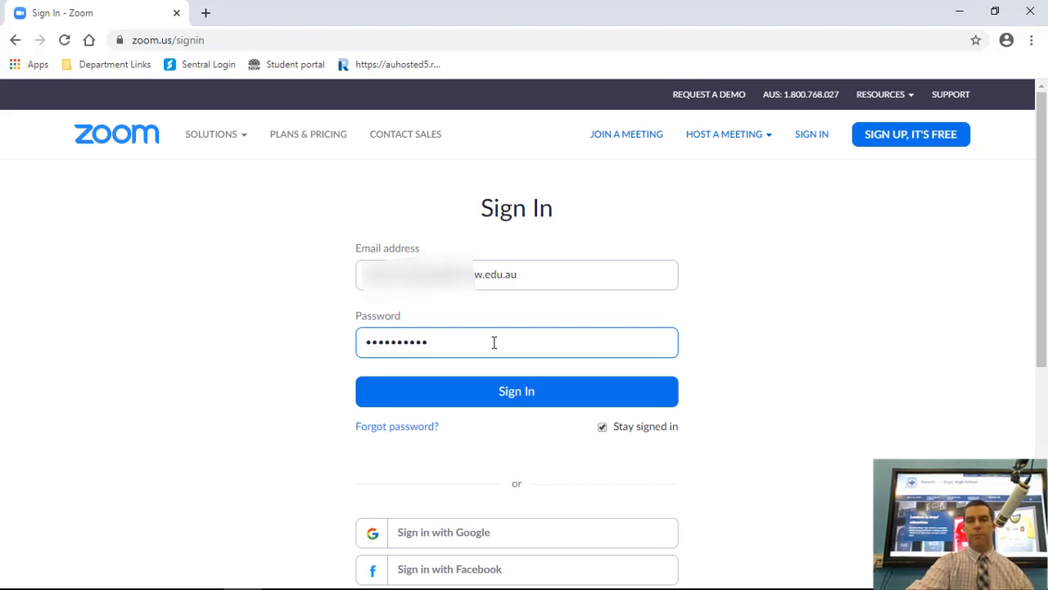
click(509, 394)
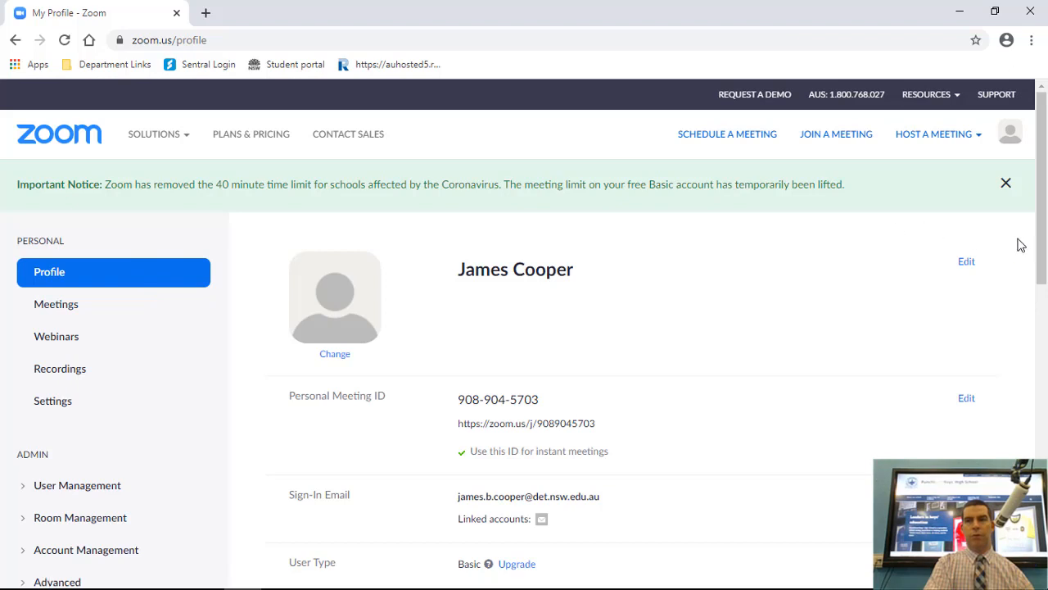
Highlight the Personal Meeting ID on the profile page, then go to the Meetings list.
drag(1040, 250, 1042, 302)
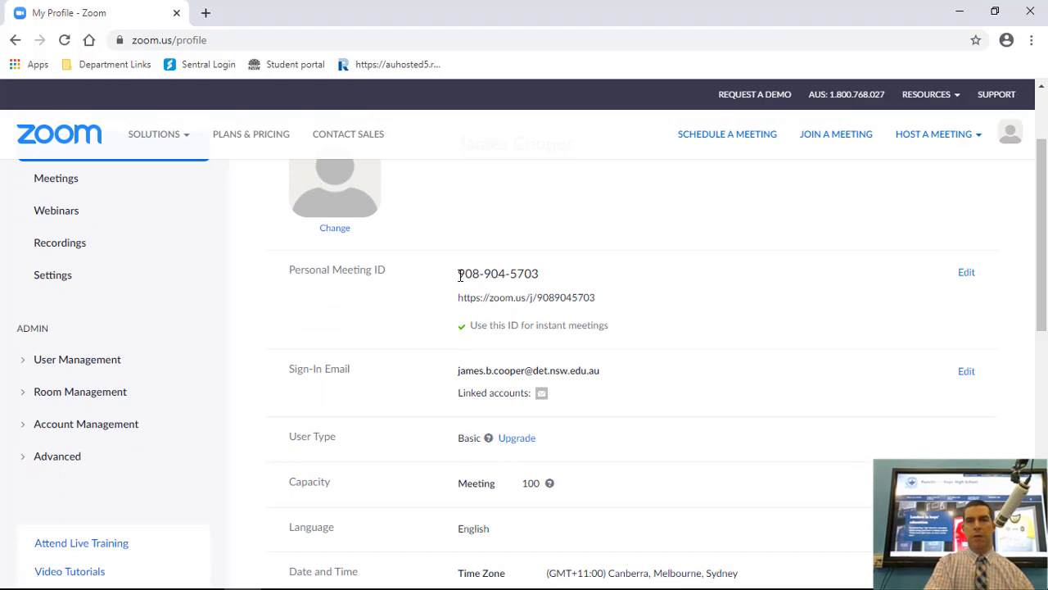
drag(459, 275, 543, 274)
click(555, 280)
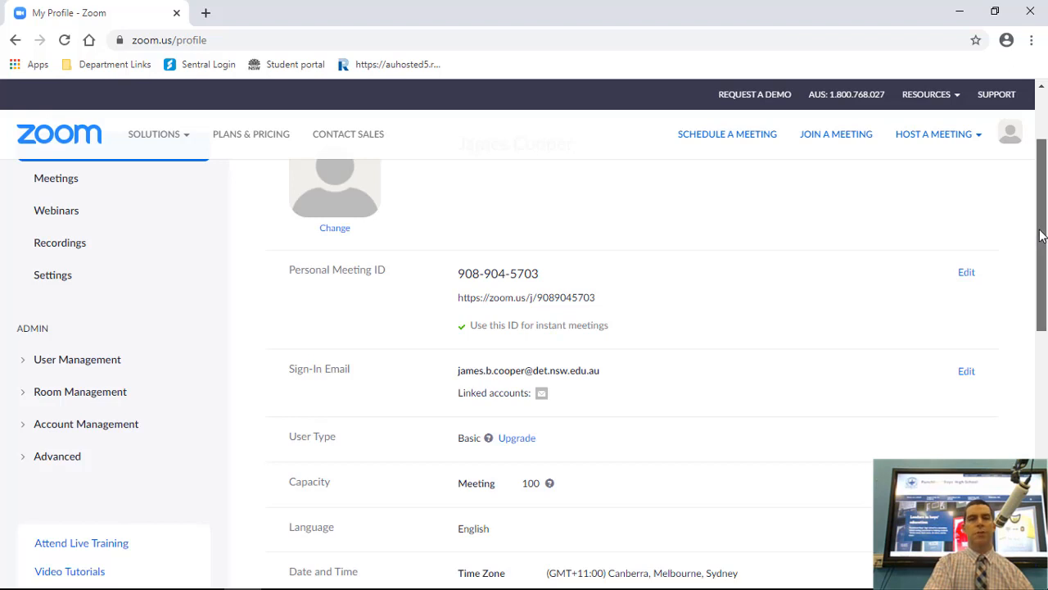
drag(1042, 236, 1026, 194)
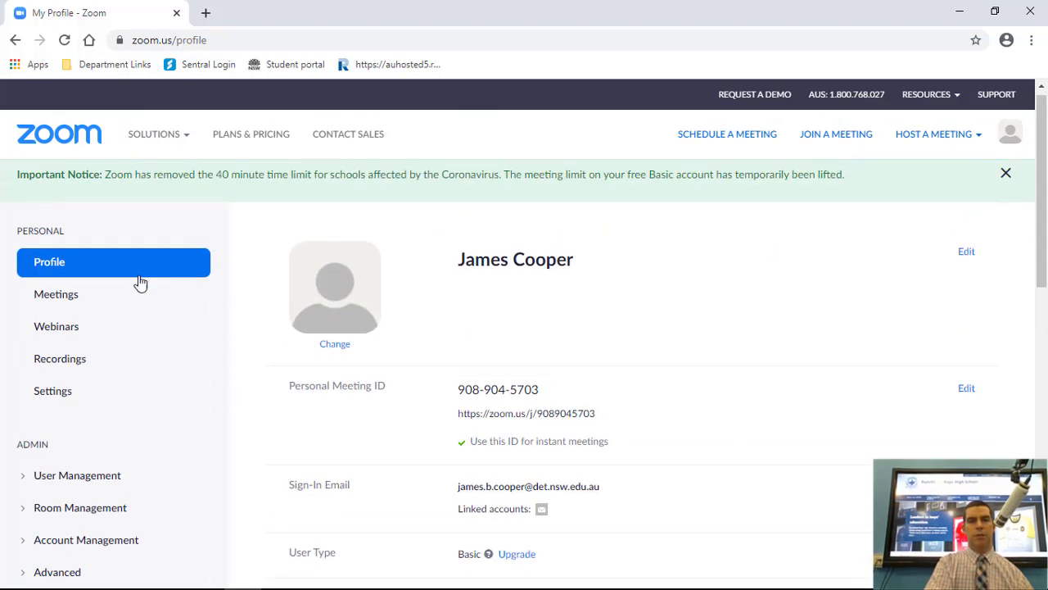
click(60, 305)
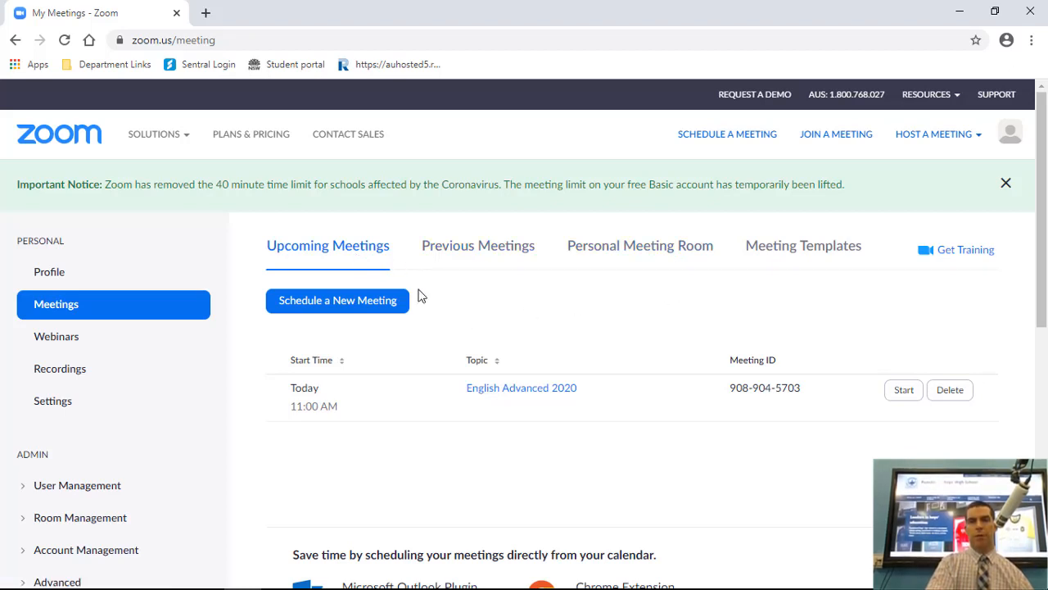
From Upcoming Meetings, start a new meeting with 'Schedule a New Meeting'.
click(364, 316)
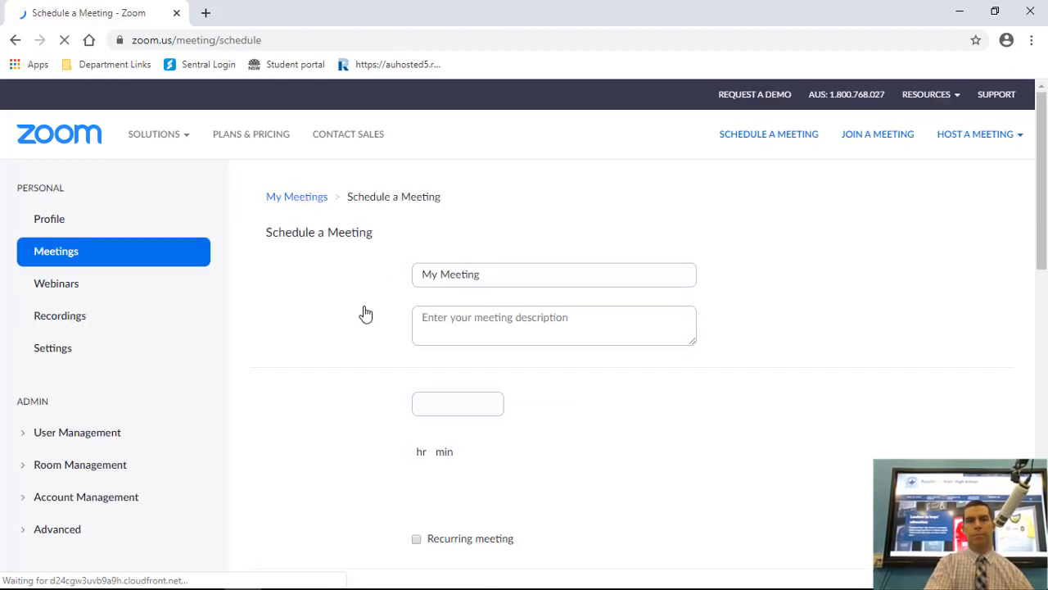
Replace the 'My Meeting' topic with 'English Advanced 2020' and set the date to 03/27/2020.
triple_click(512, 276)
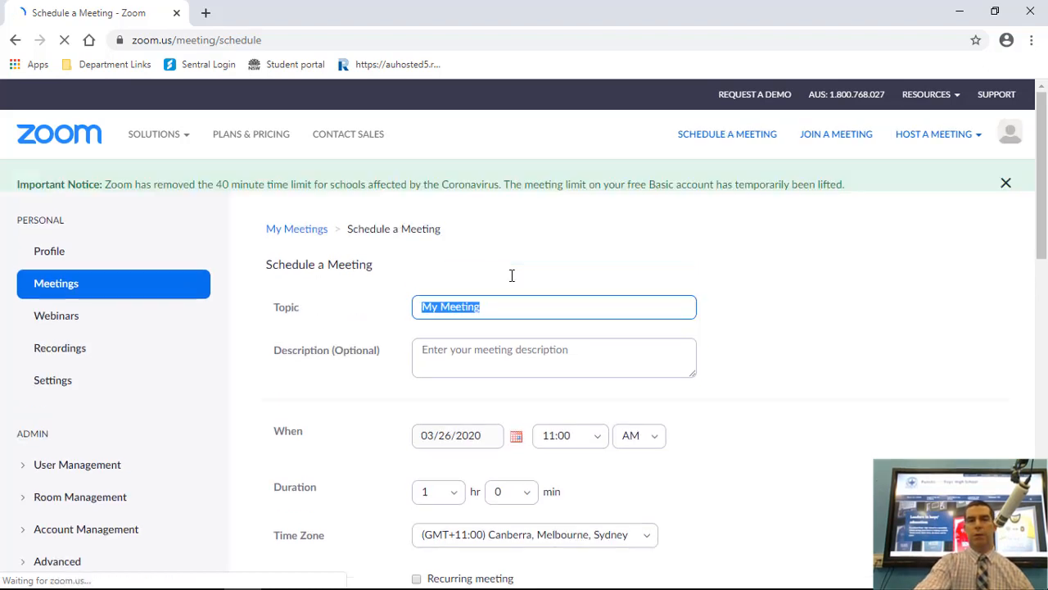
text(E)
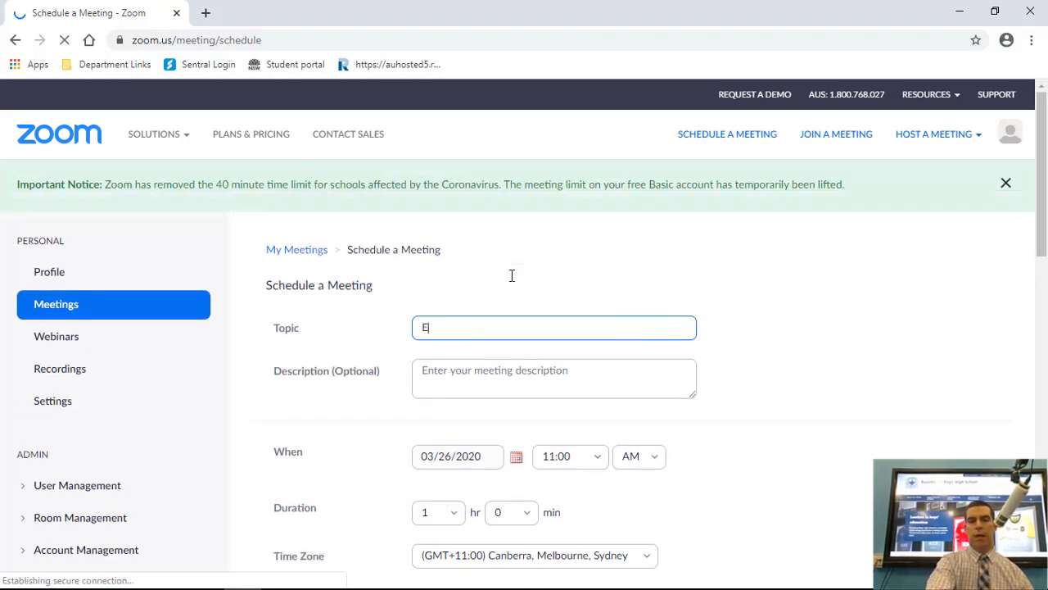
text(ngl)
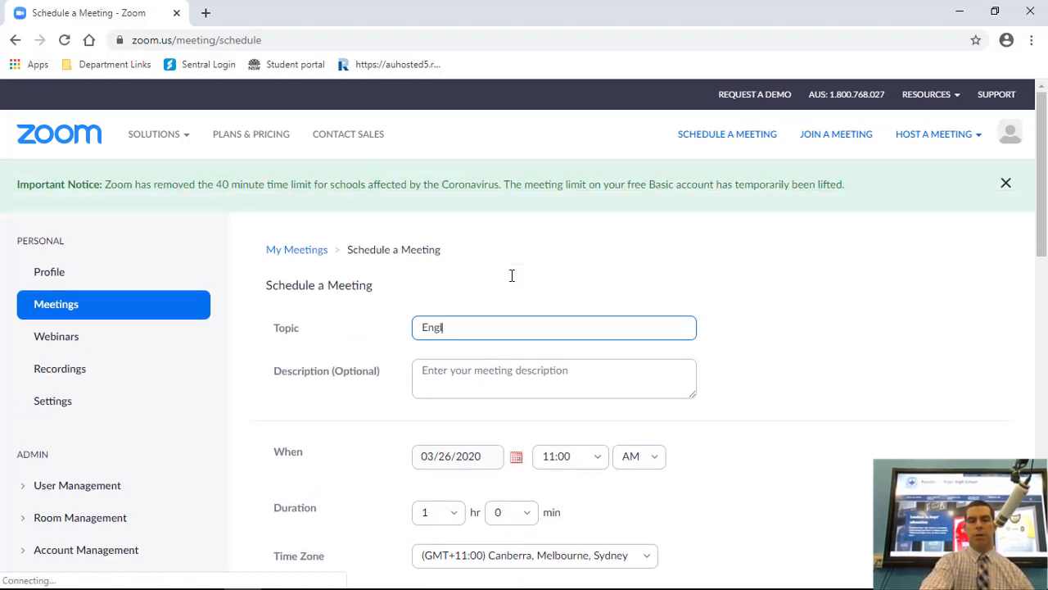
text(ish Advanced 2020)
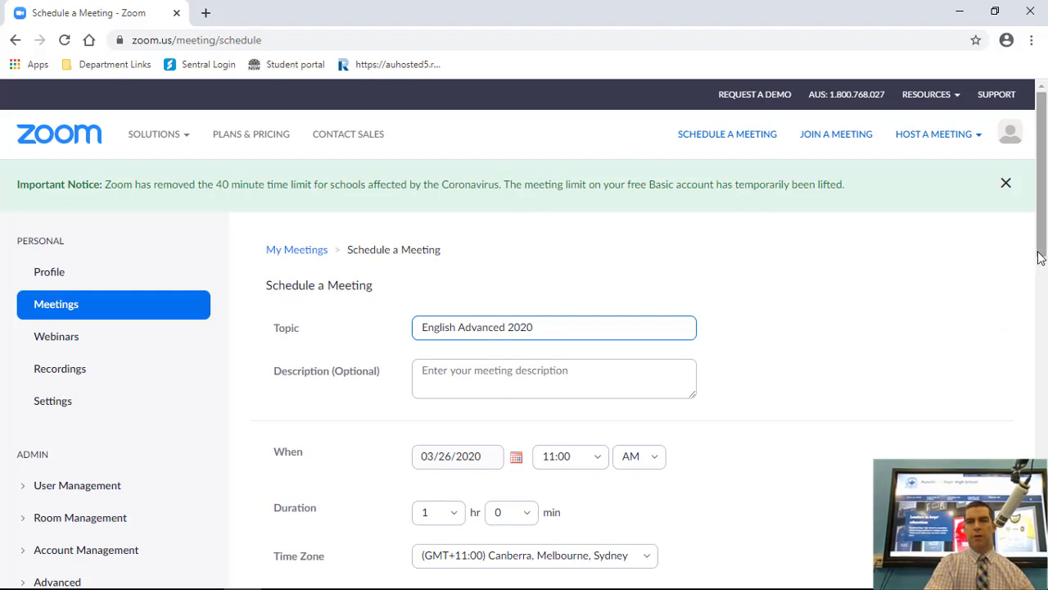
drag(1040, 256, 1040, 290)
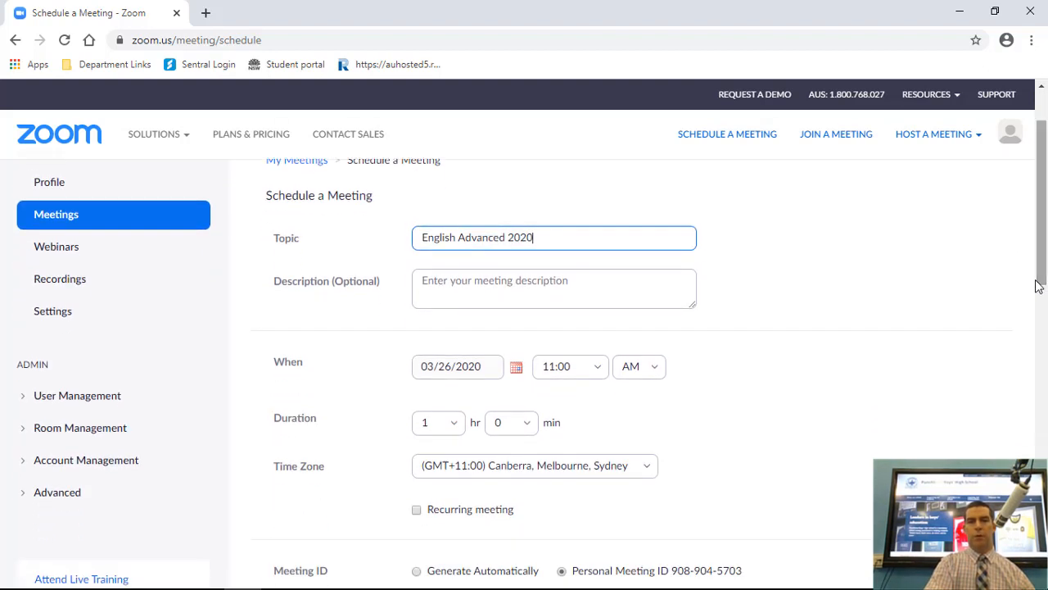
click(516, 370)
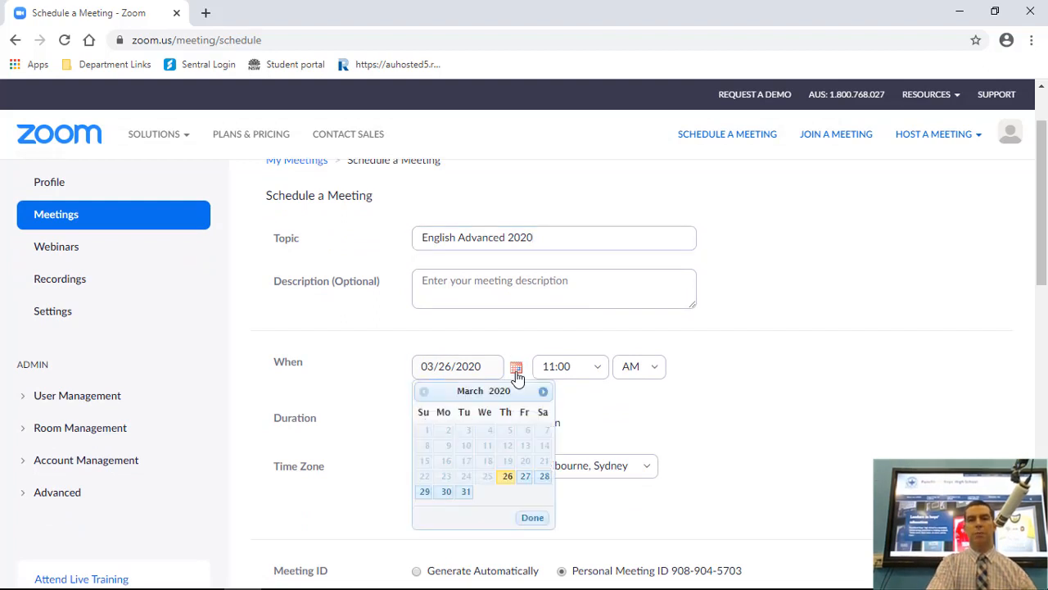
click(527, 477)
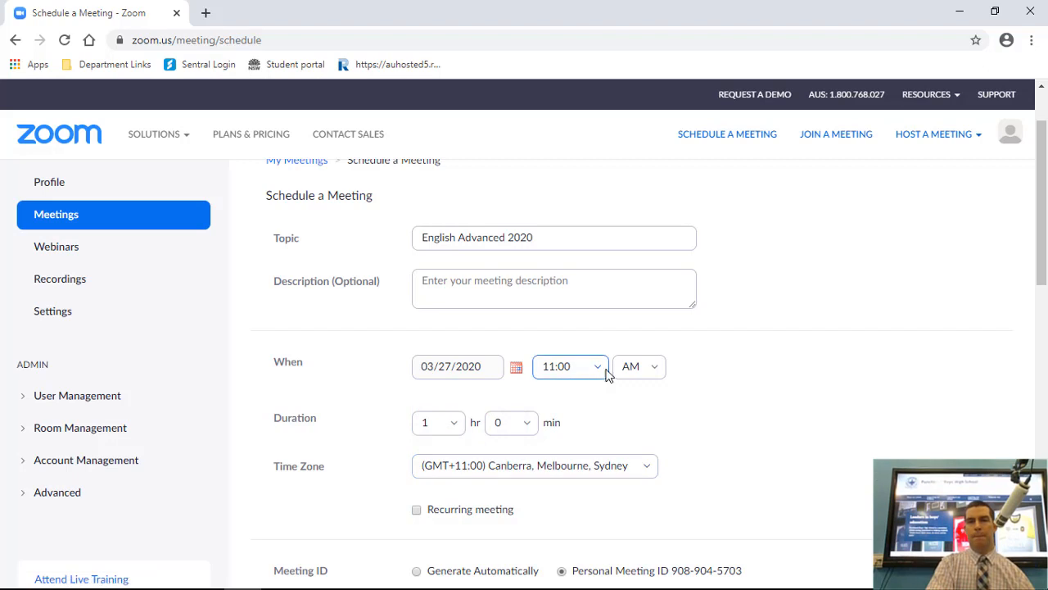
click(601, 373)
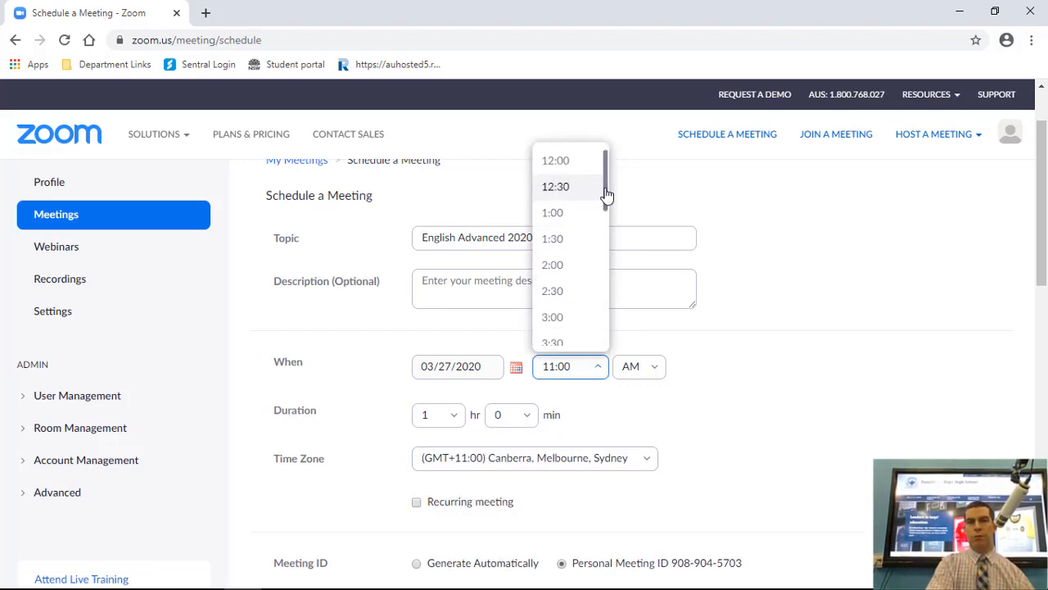
Set the start time to 10:30 AM and the duration to 1 hour 15 minutes.
drag(606, 194, 612, 271)
drag(613, 291, 606, 323)
click(574, 305)
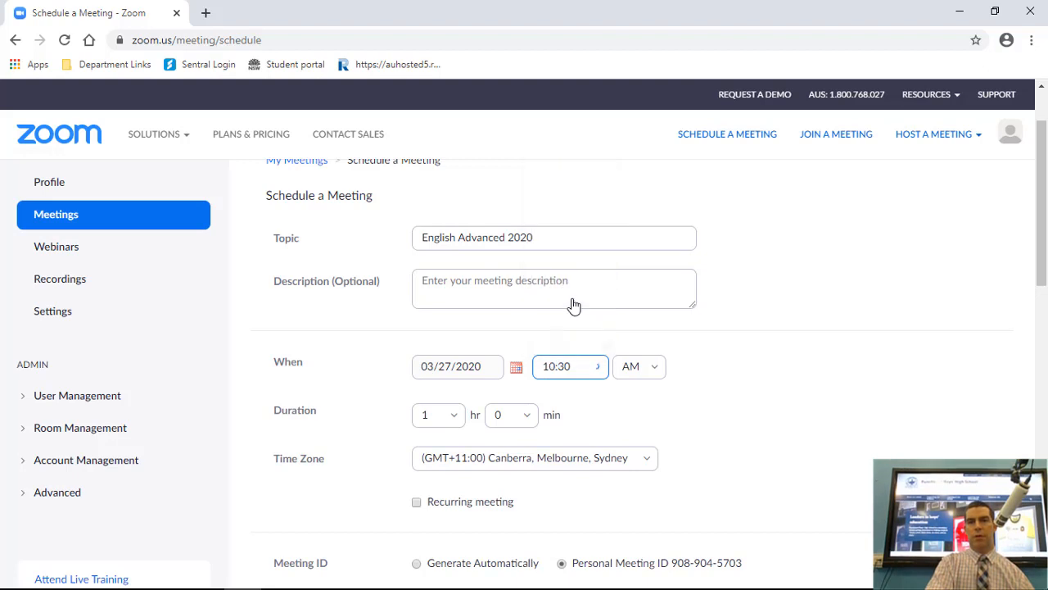
click(656, 373)
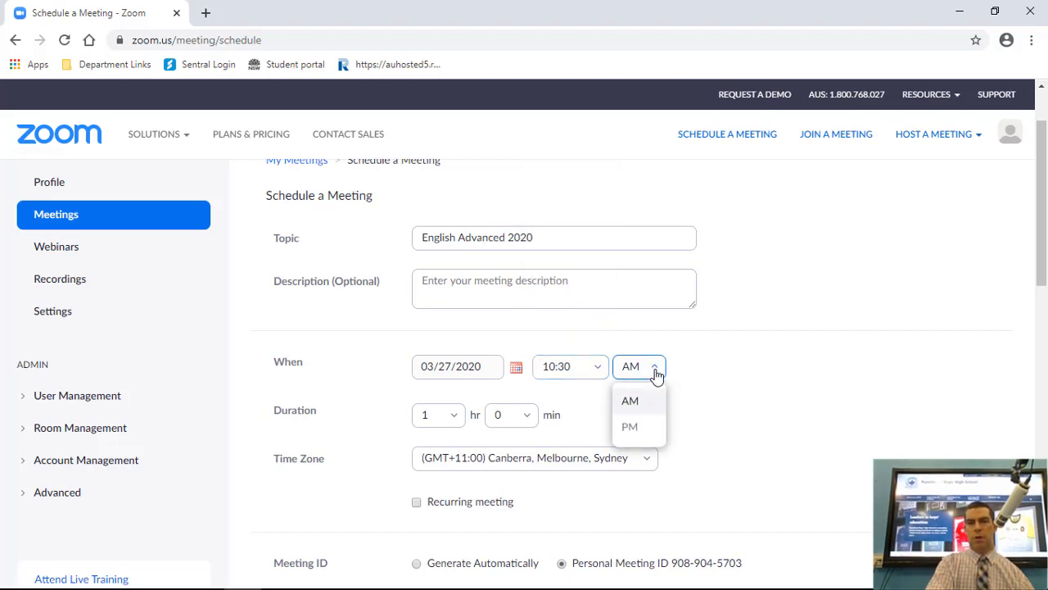
click(643, 409)
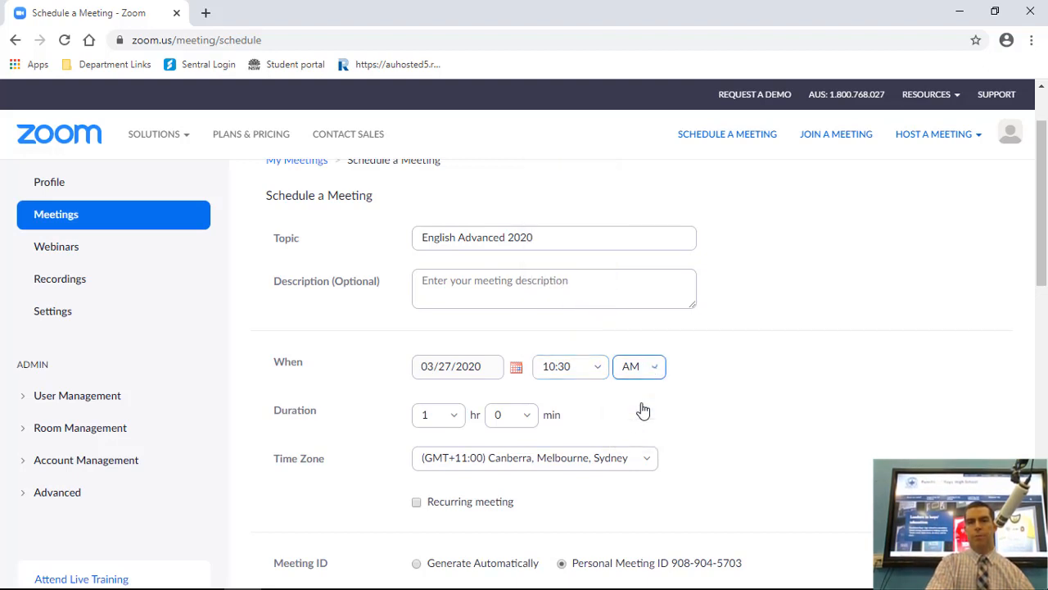
click(511, 413)
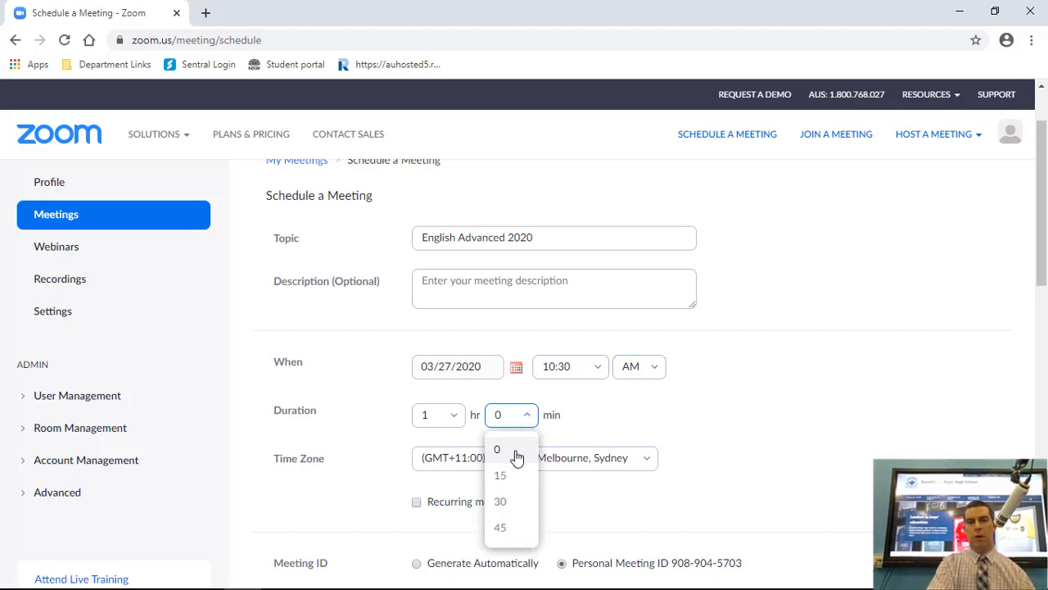
click(518, 478)
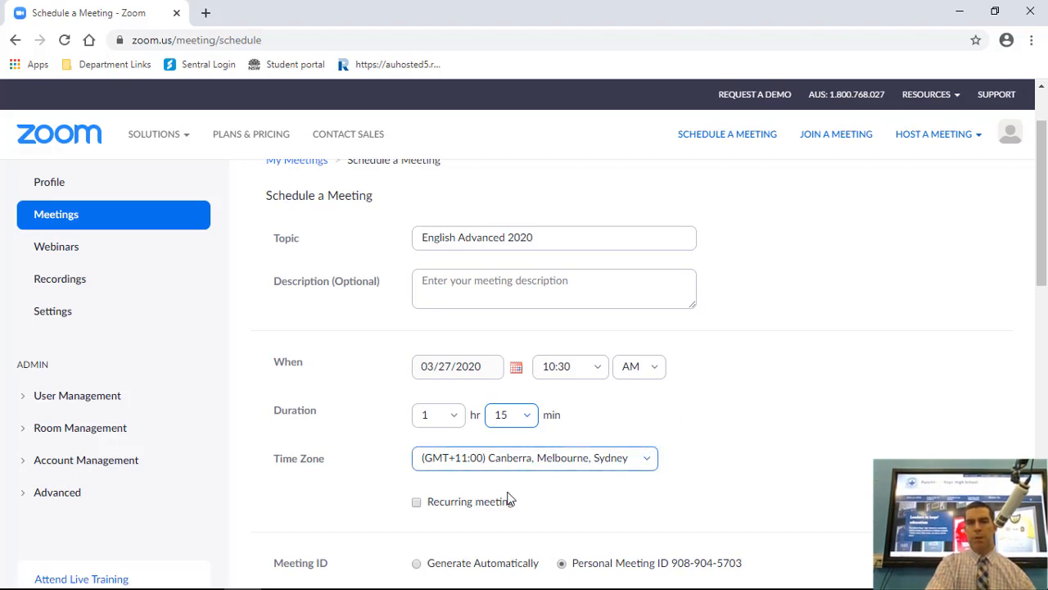
click(416, 502)
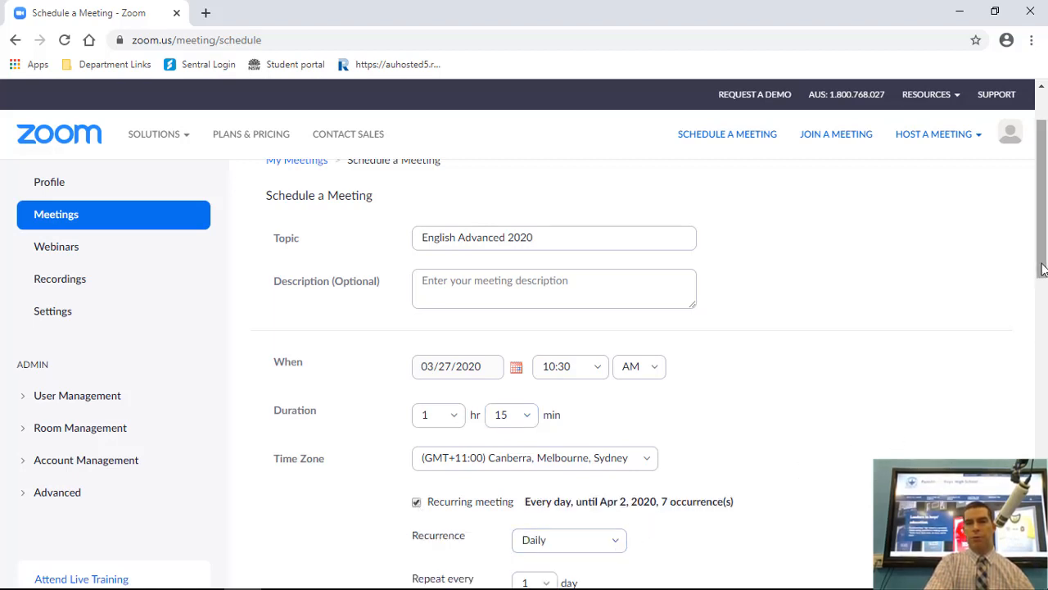
drag(1043, 270, 1043, 319)
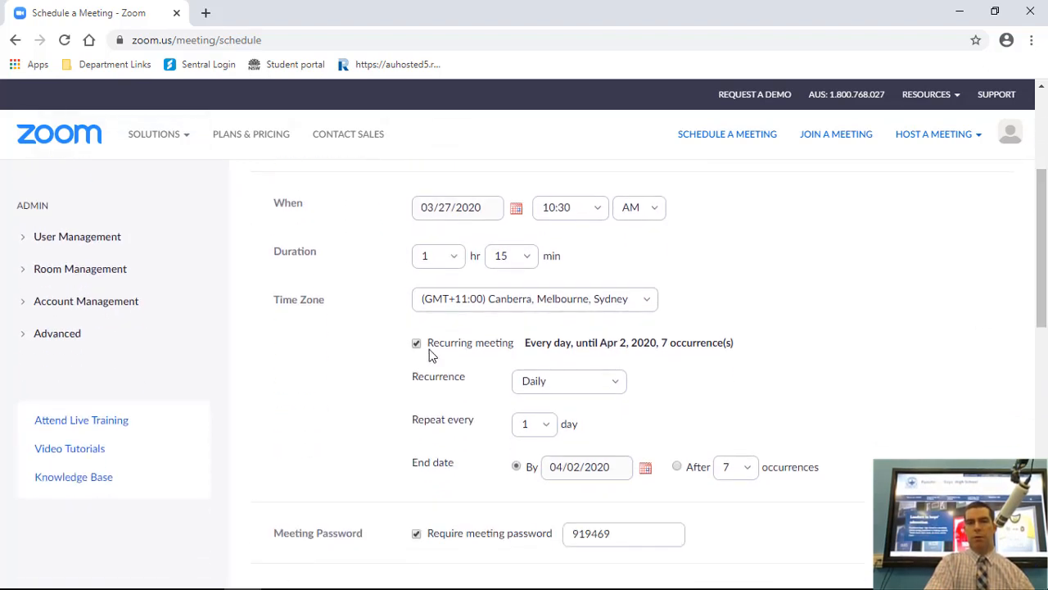
click(616, 386)
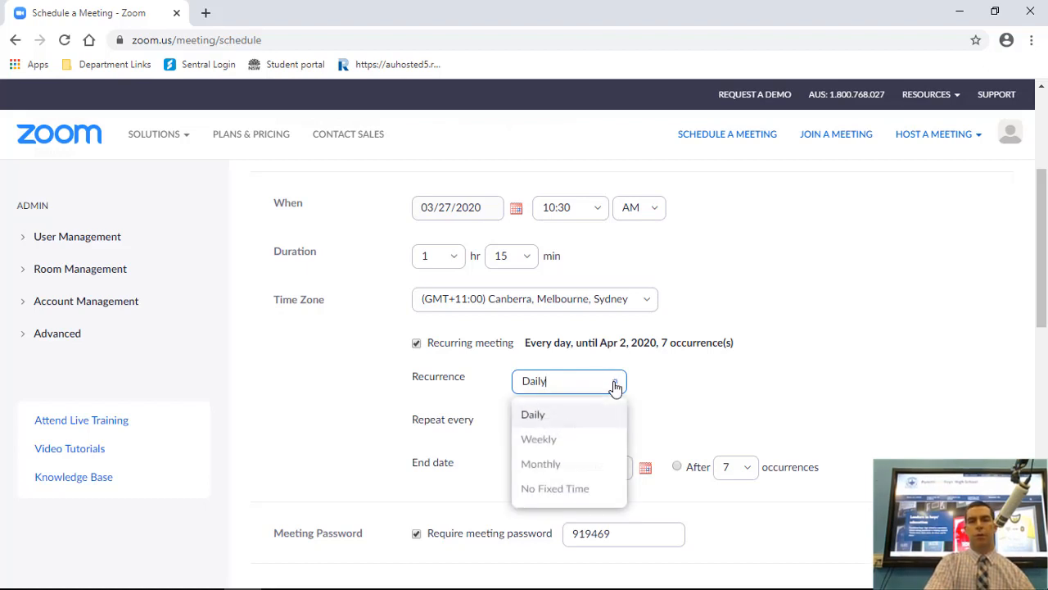
click(420, 346)
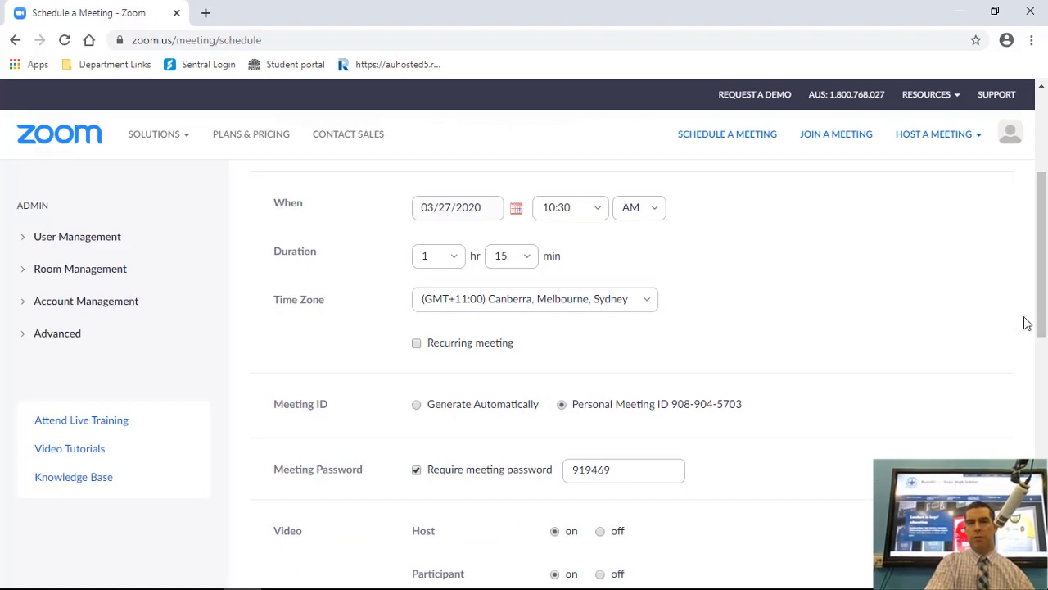
drag(1039, 326, 1038, 385)
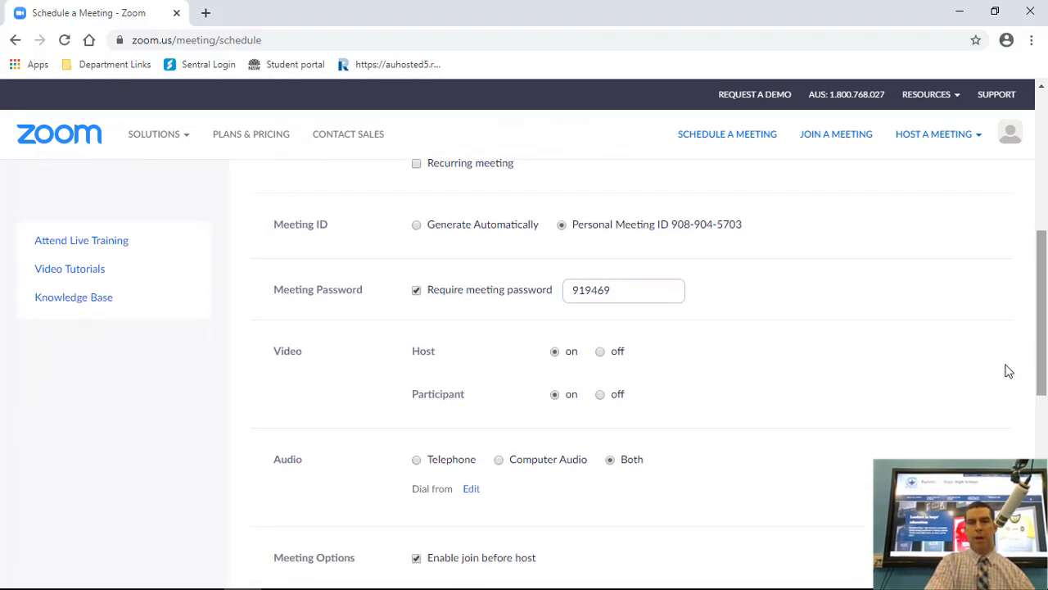
Turn off Require meeting password and scroll down to the Meeting Options.
click(417, 291)
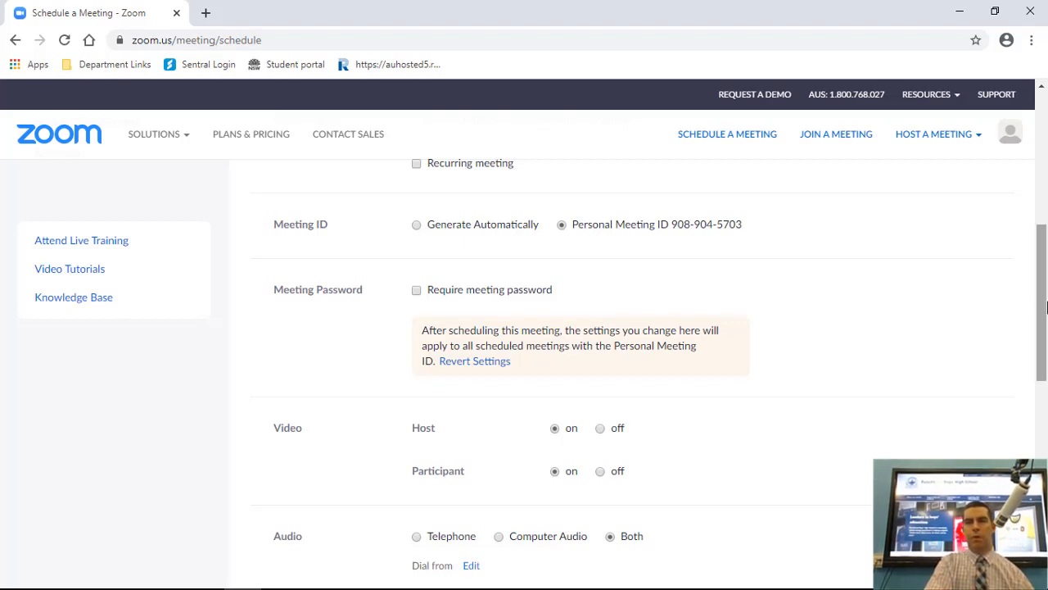
drag(1045, 305, 1040, 351)
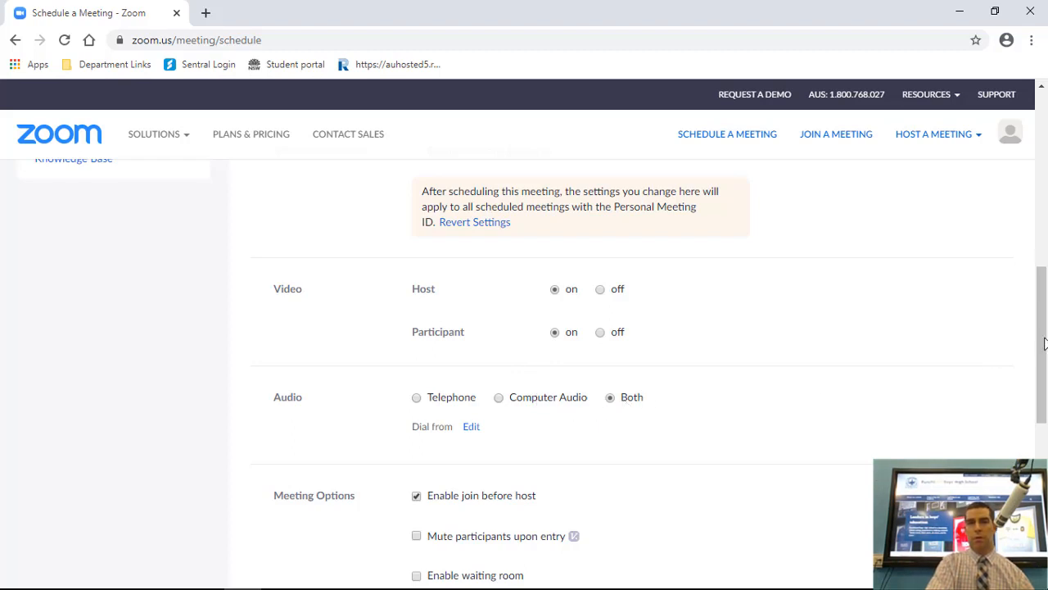
drag(1042, 339, 1042, 402)
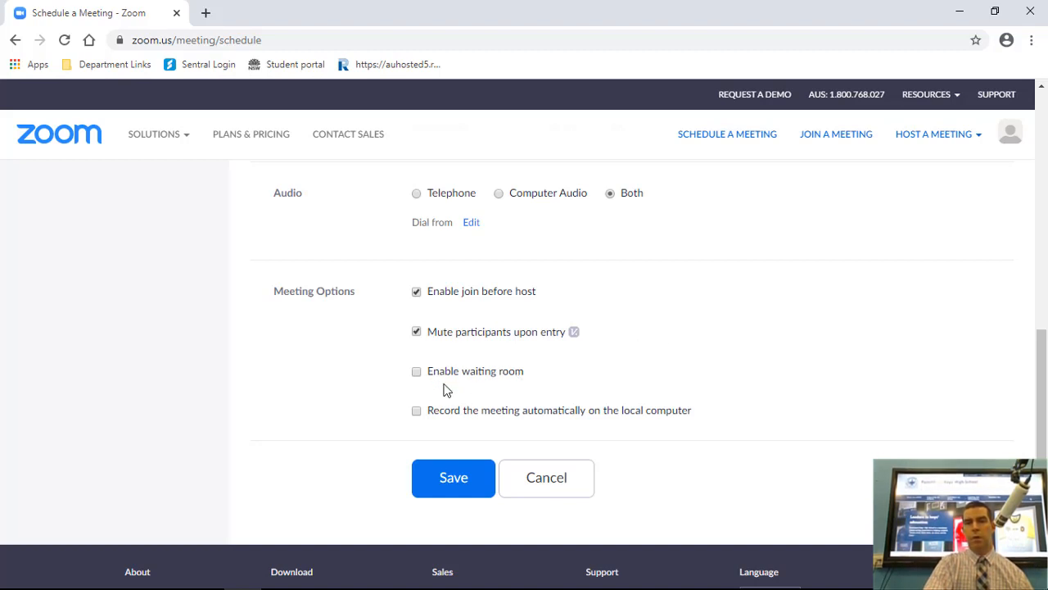
Enable the waiting room and automatic local recording, then save the meeting.
click(417, 373)
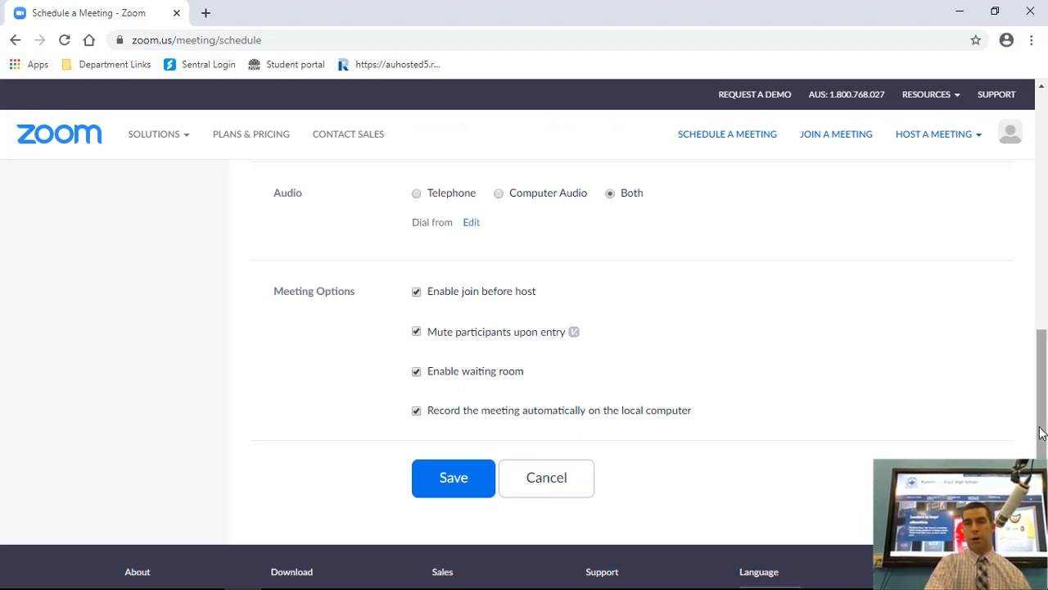
drag(1042, 432, 1000, 347)
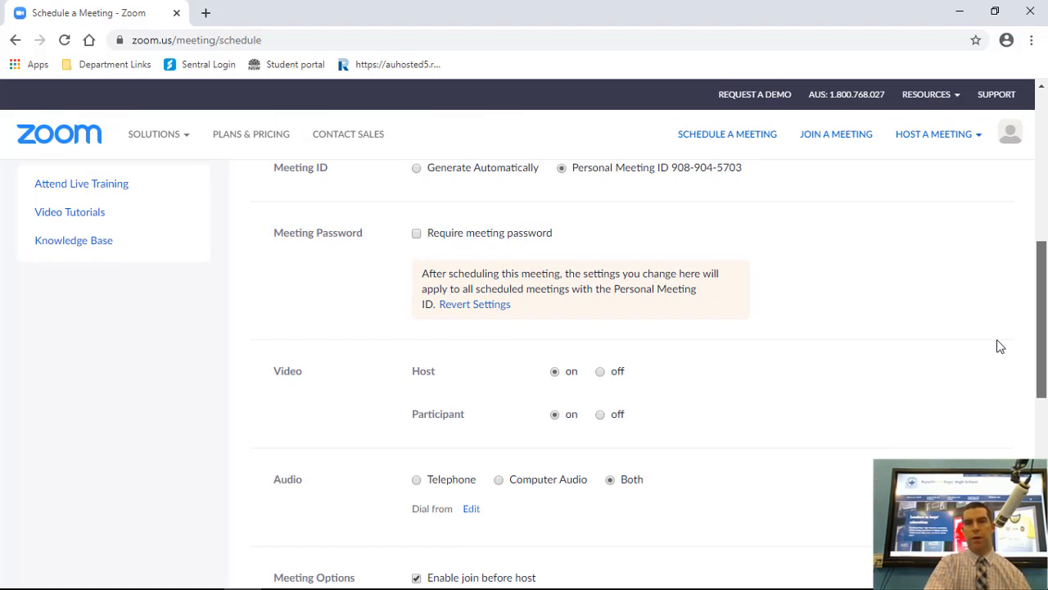
drag(998, 347, 998, 419)
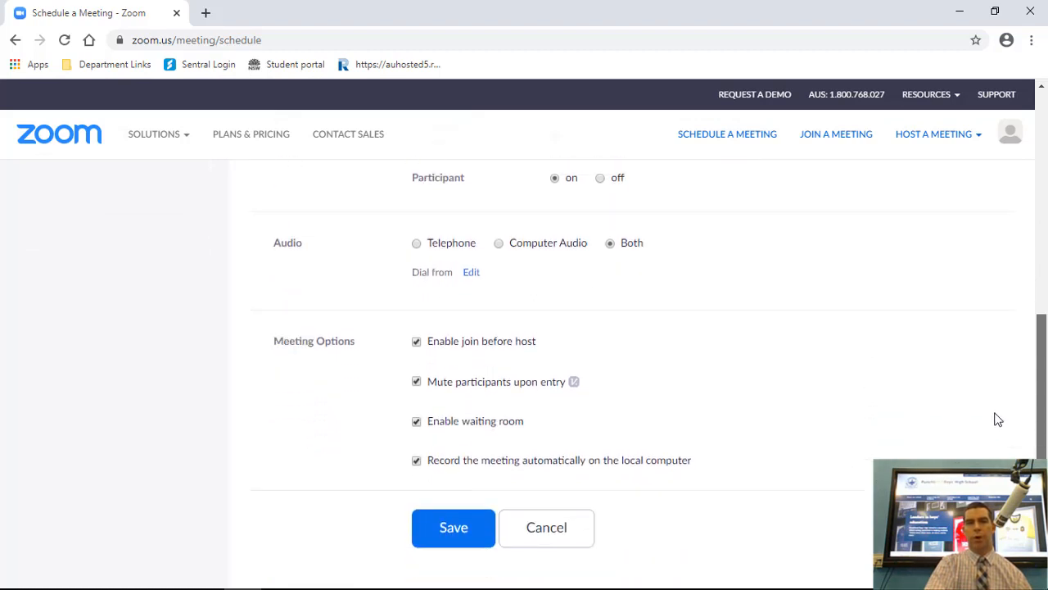
scroll(998, 419, down, 2)
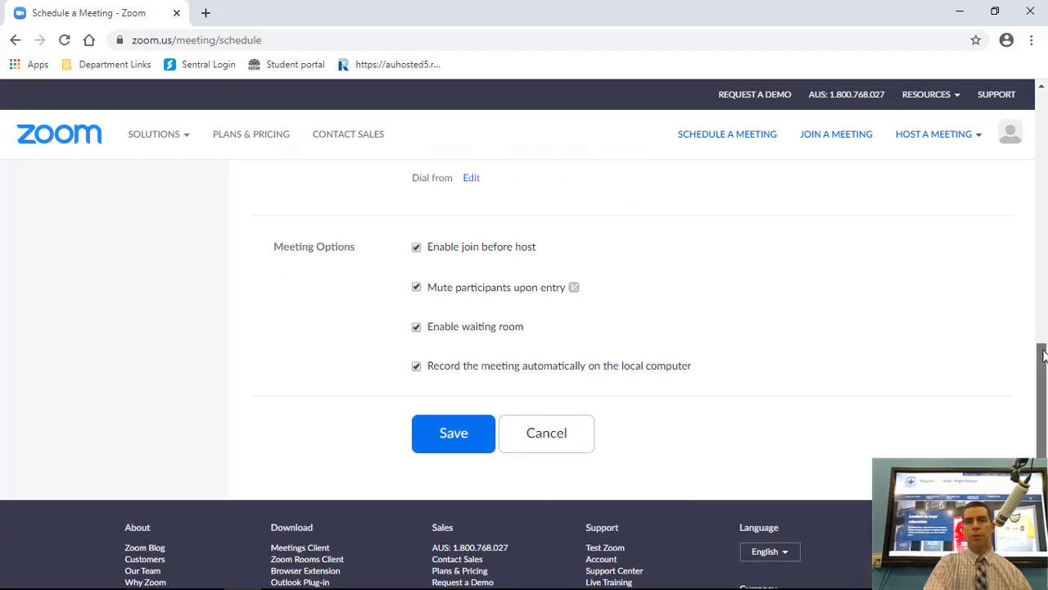
drag(1040, 353, 1041, 348)
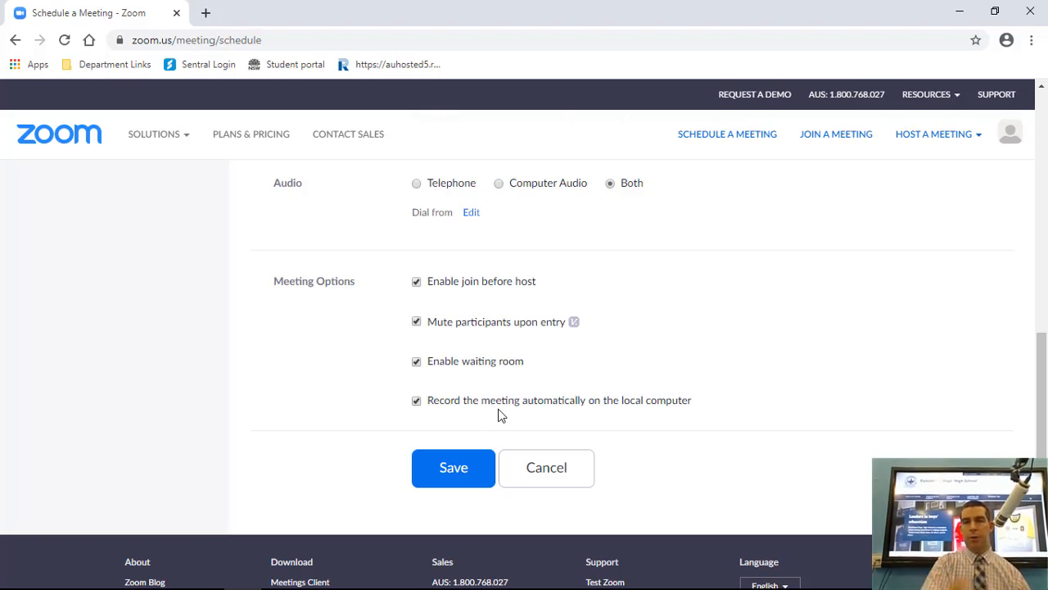
click(461, 468)
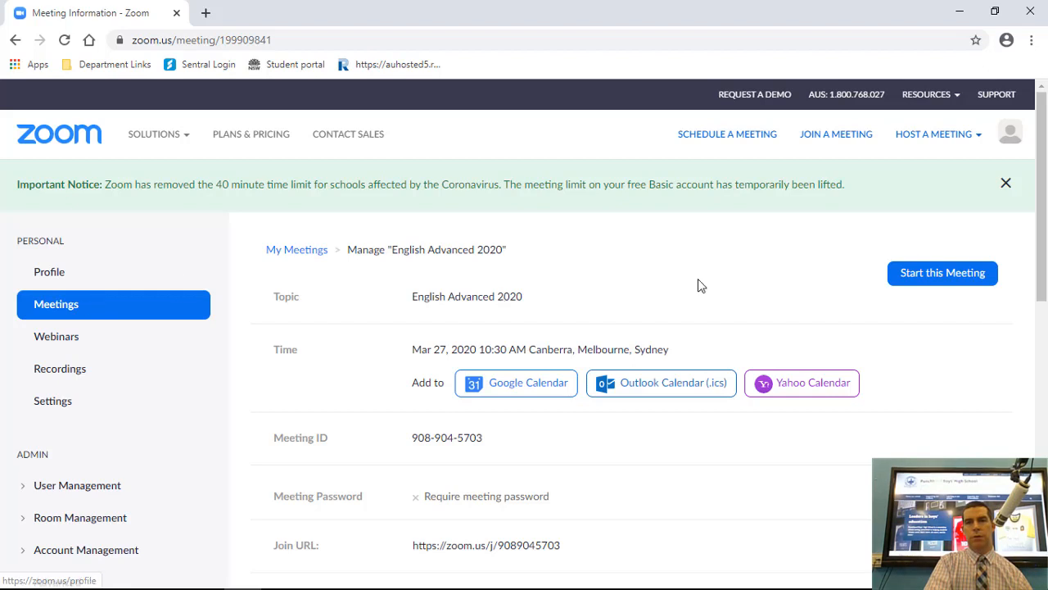
Review the saved English Advanced 2020 details, then return to the Profile page.
mouse_move(917, 145)
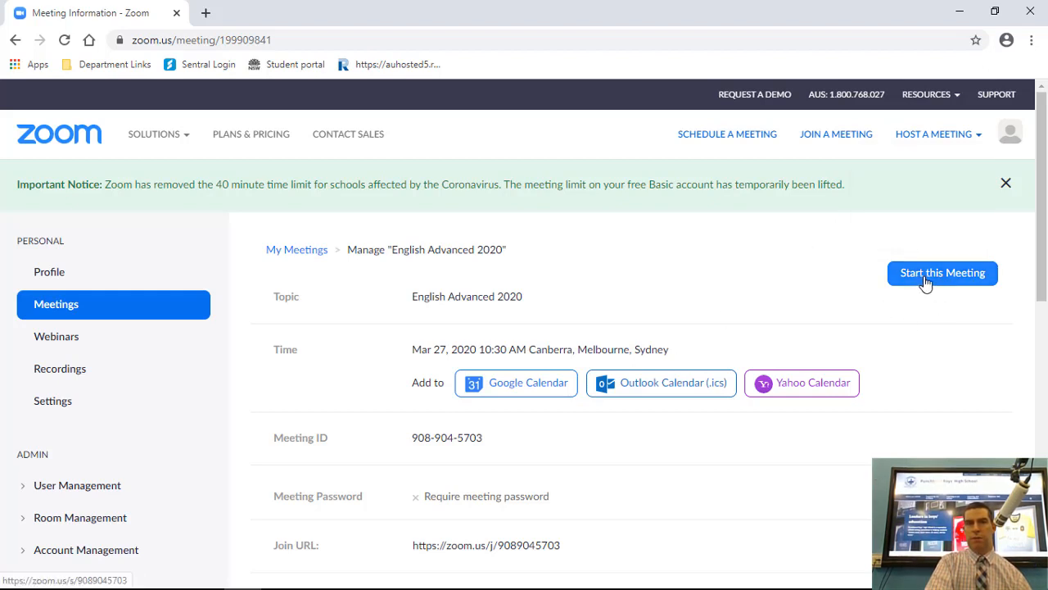
click(65, 279)
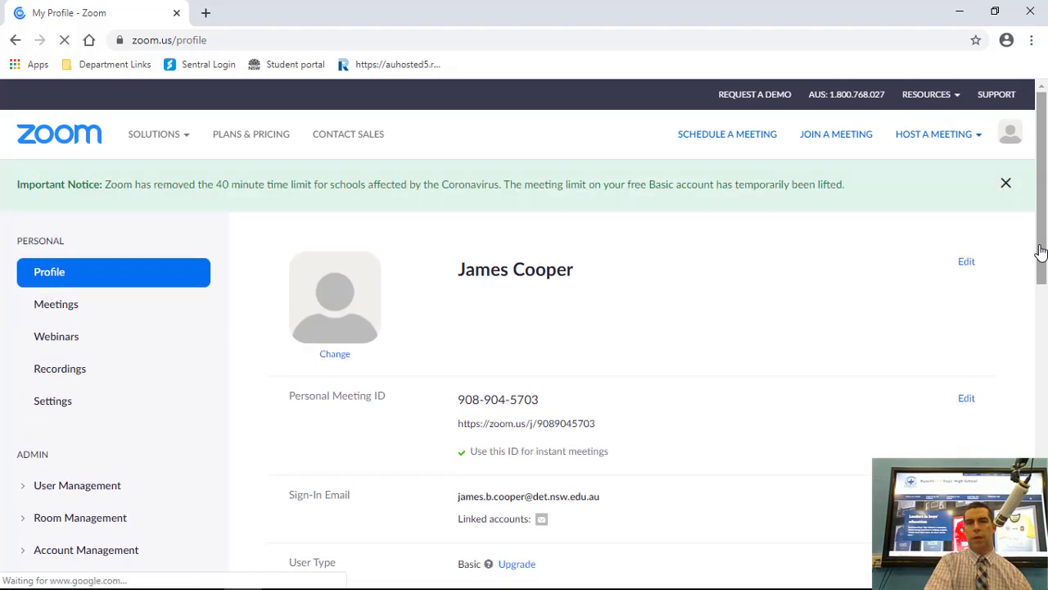
Go from the profile page to My Meetings to see the upcoming English Advanced 2020 meeting.
drag(1040, 251, 1039, 315)
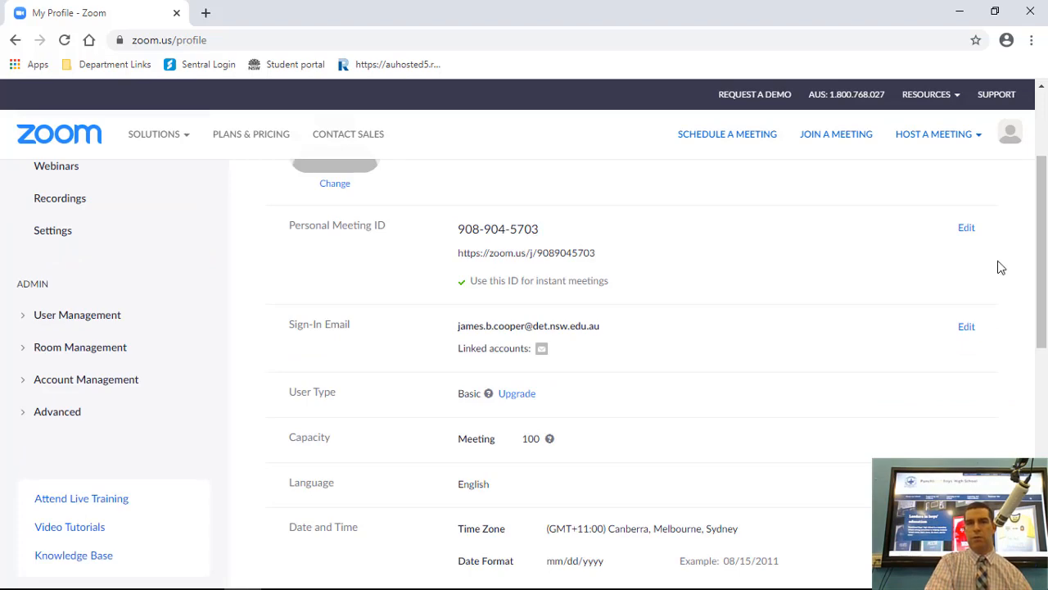
drag(1043, 278, 1034, 217)
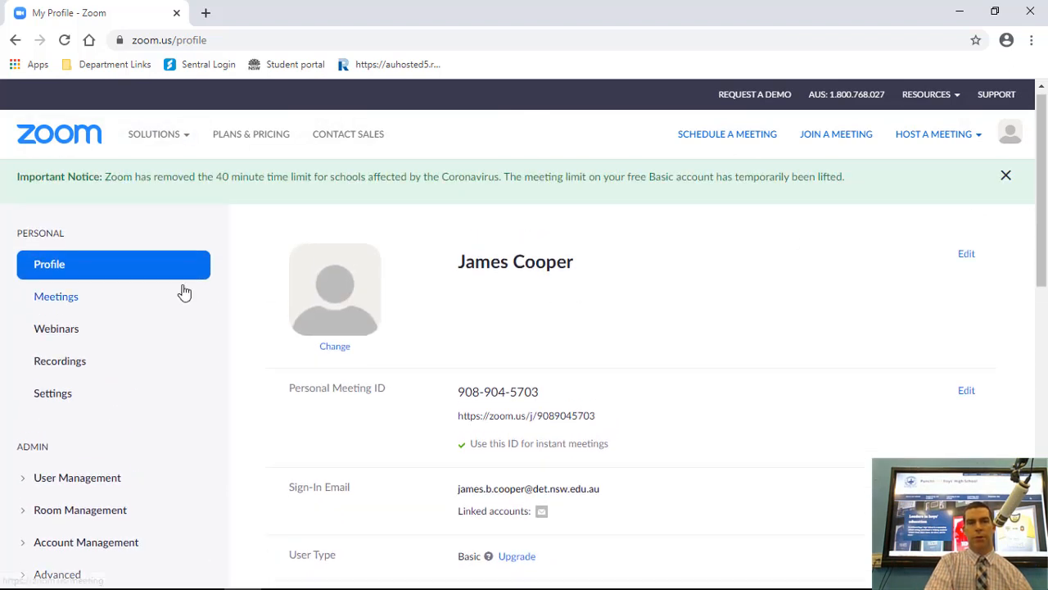
click(58, 312)
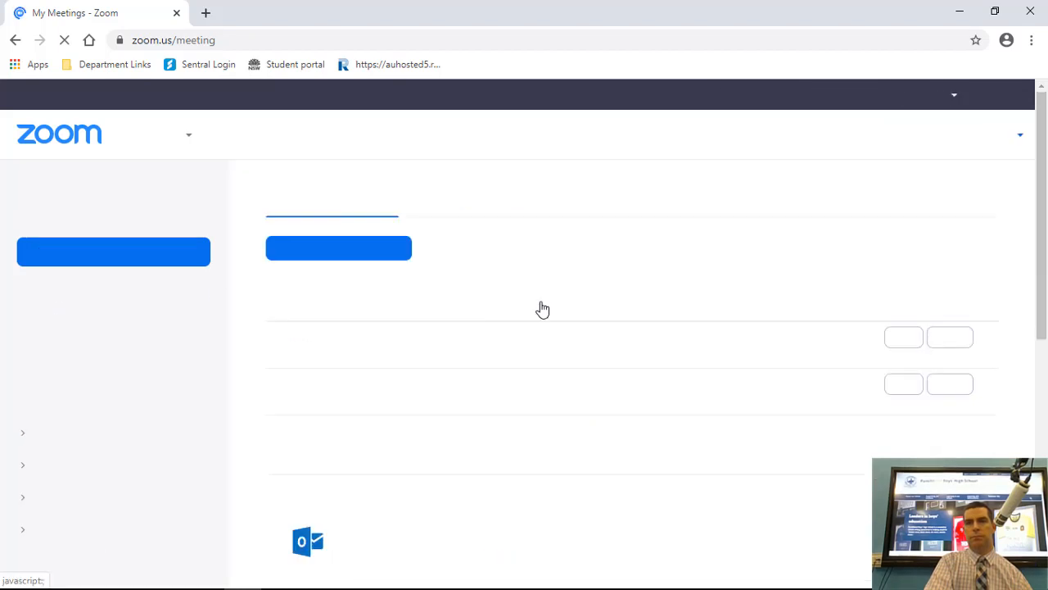